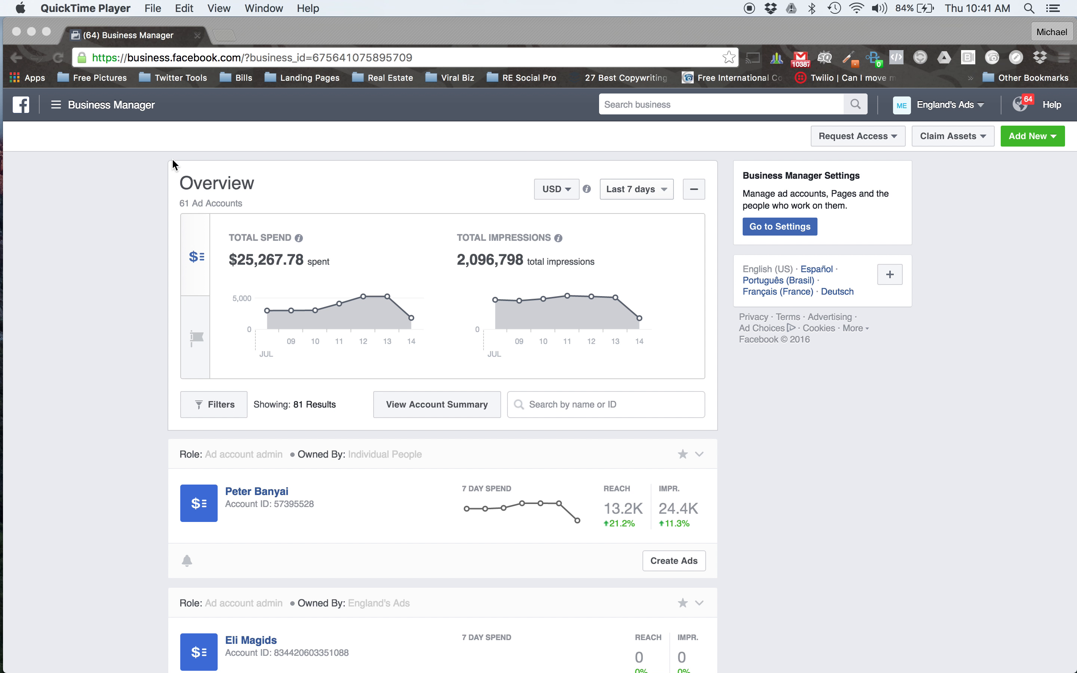
Open the Audiences tool and switch to the first personal ad account in the account list.
left_click(62, 112)
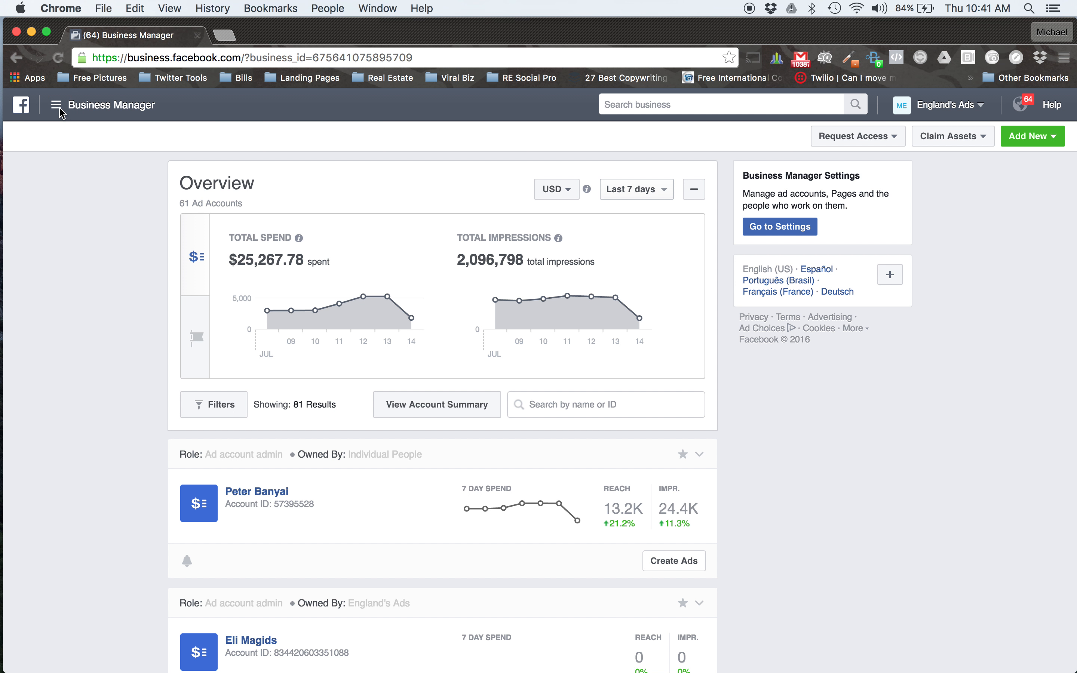
left_click(61, 110)
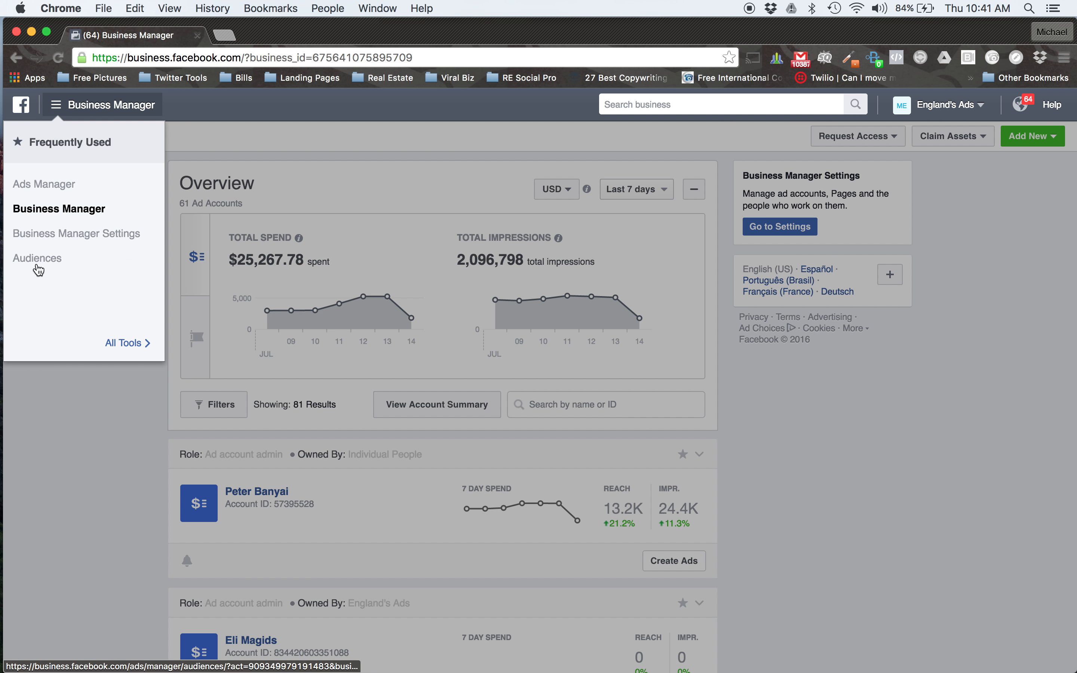
left_click(38, 266)
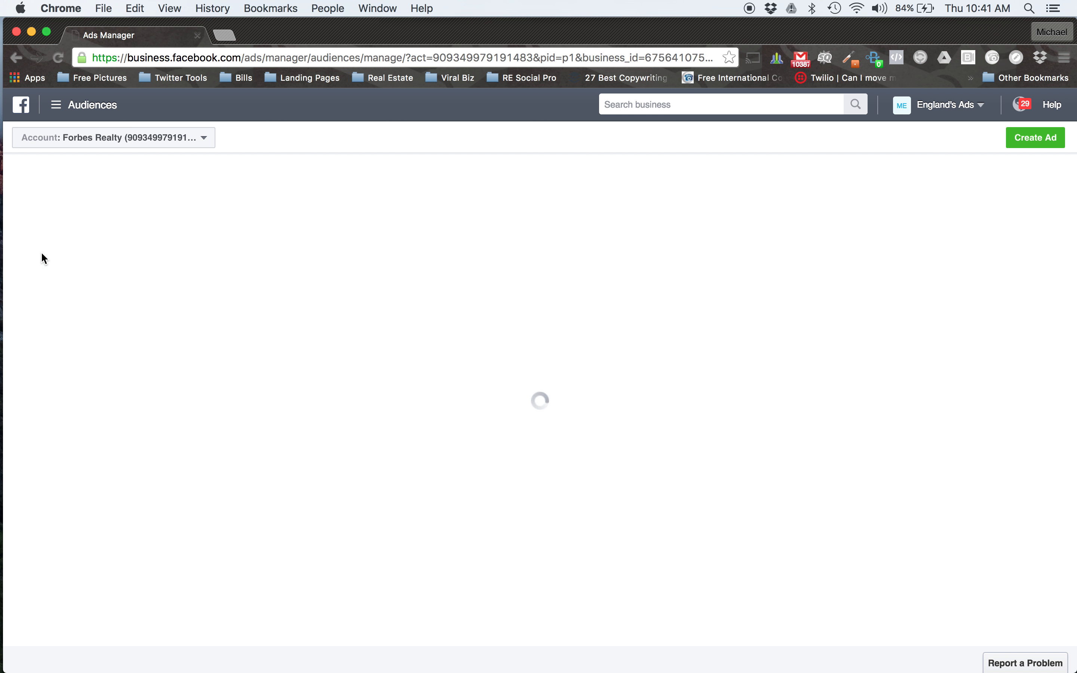
left_click(174, 146)
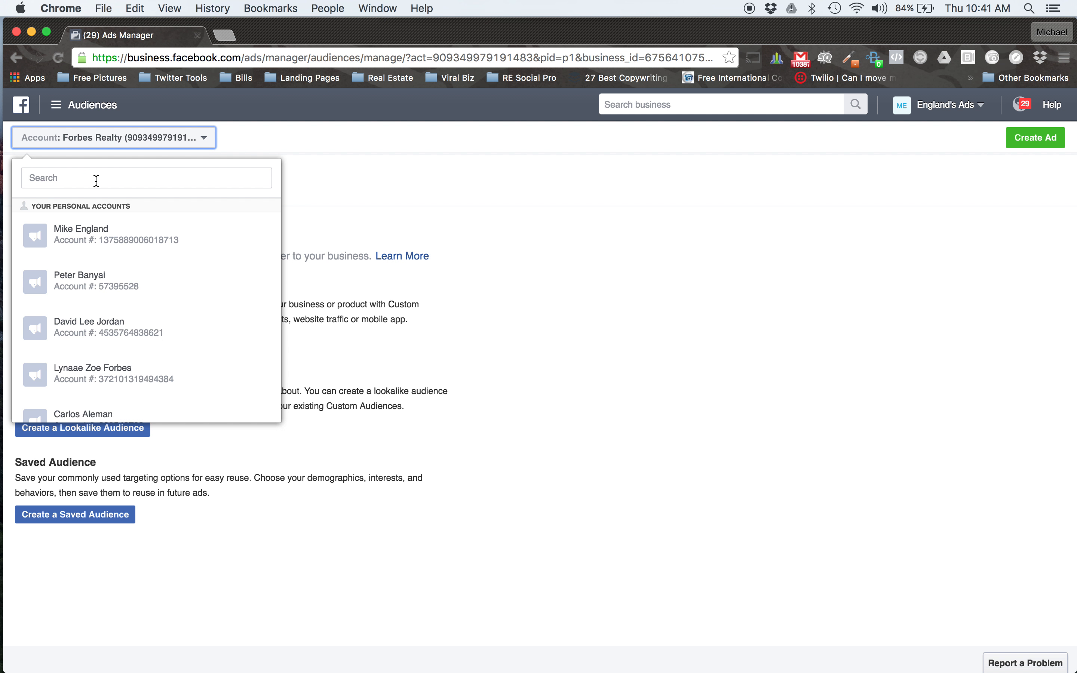
left_click(84, 233)
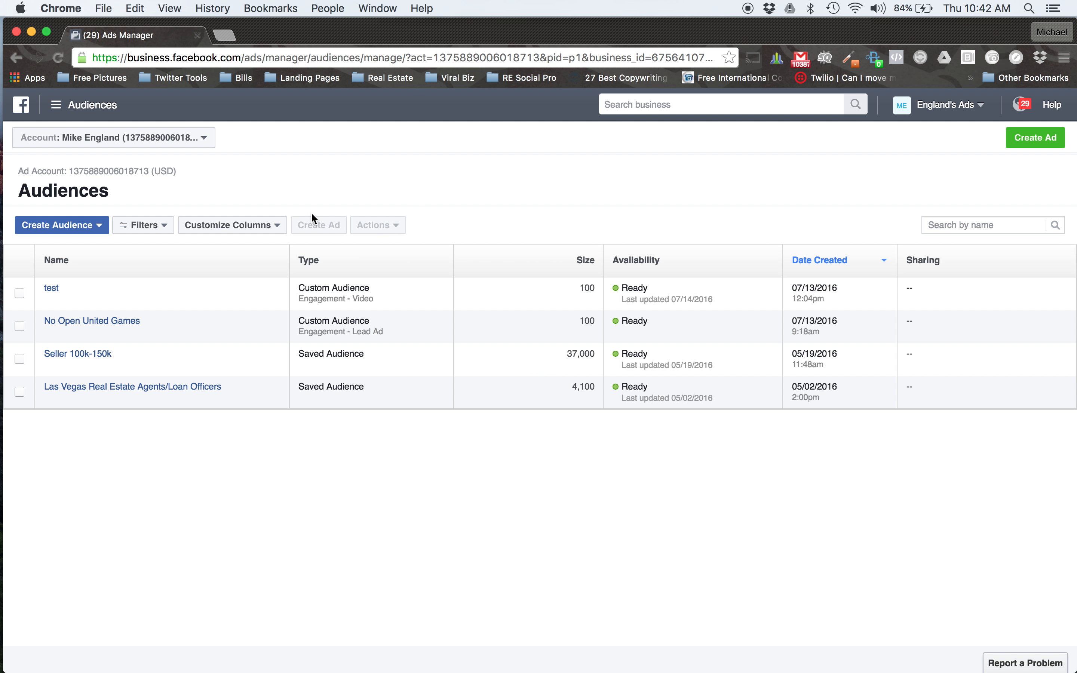
Start a custom audience based on Facebook engagement with a lead ad.
left_click(101, 228)
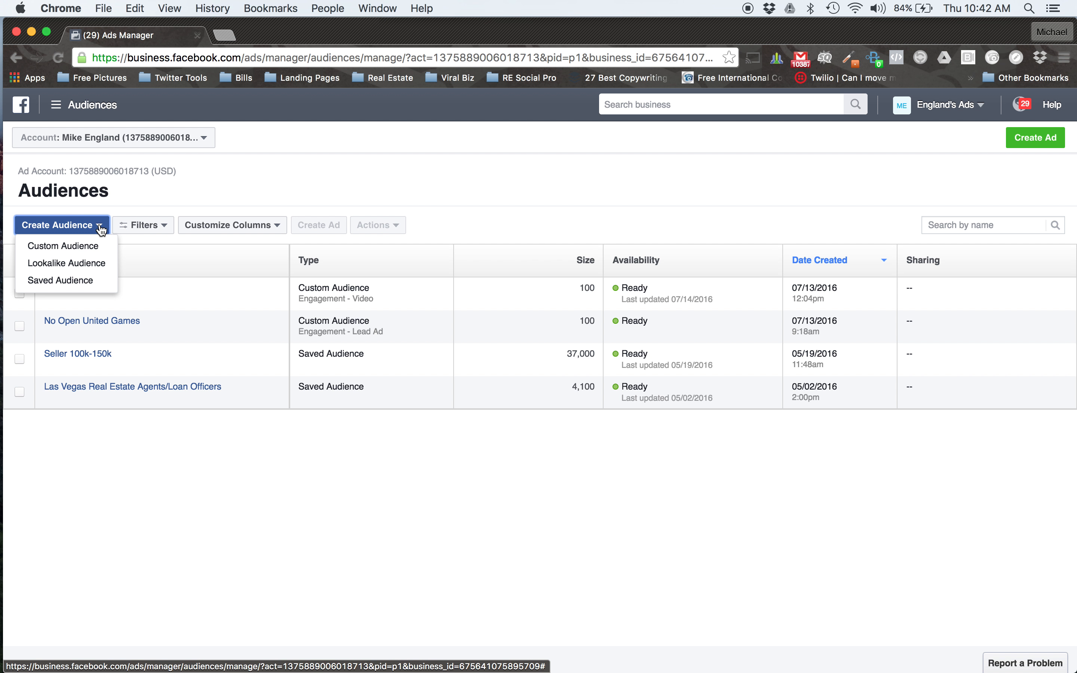
left_click(91, 246)
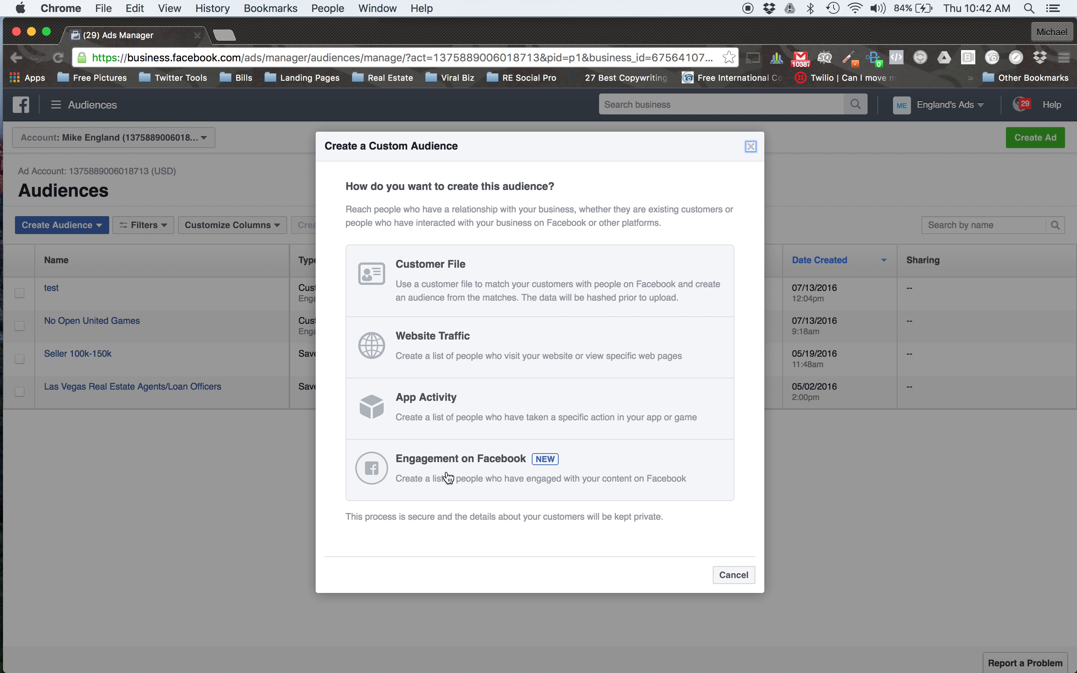
left_click(469, 477)
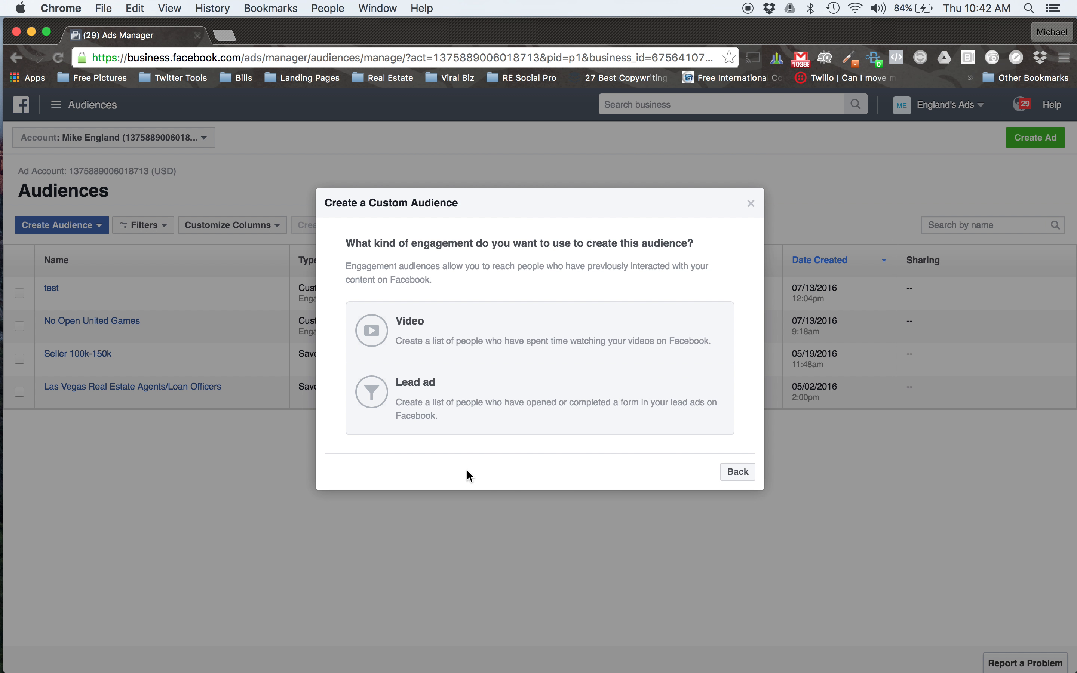
left_click(483, 392)
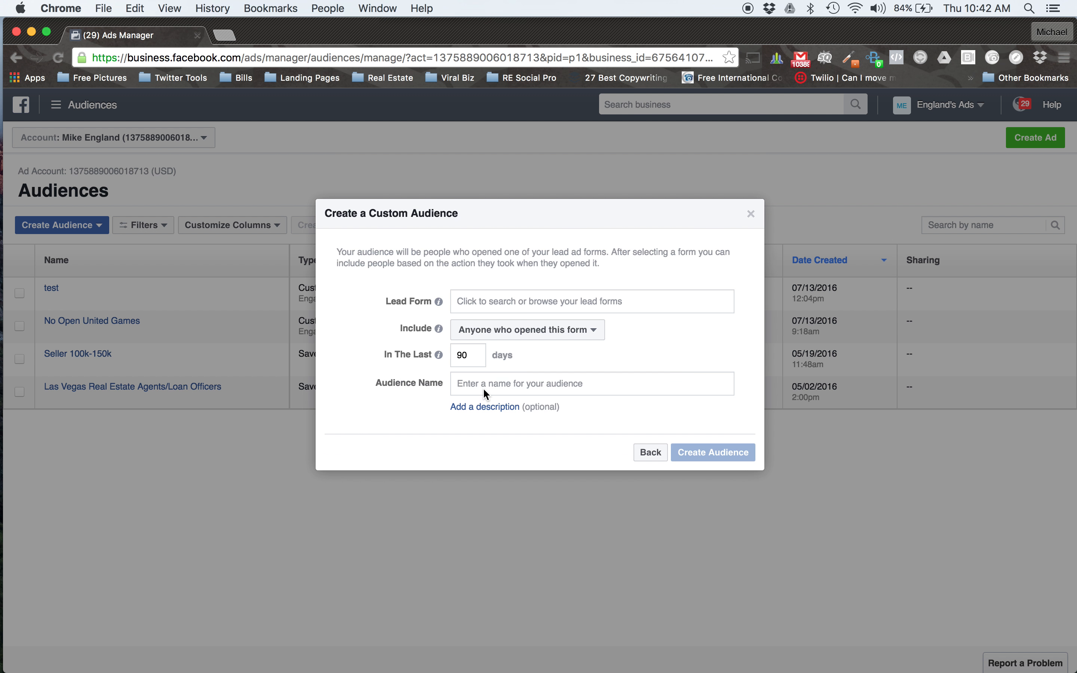
Use the "Preview New Football App" lead form and include people who opened but didn't submit the form.
left_click(471, 303)
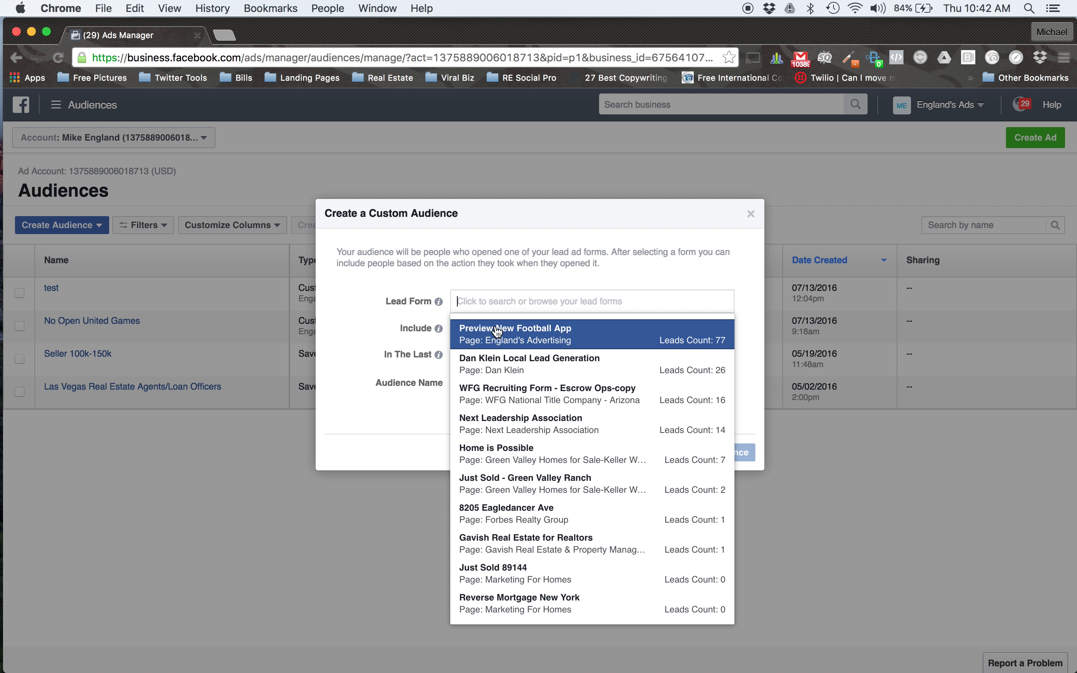
left_click(544, 337)
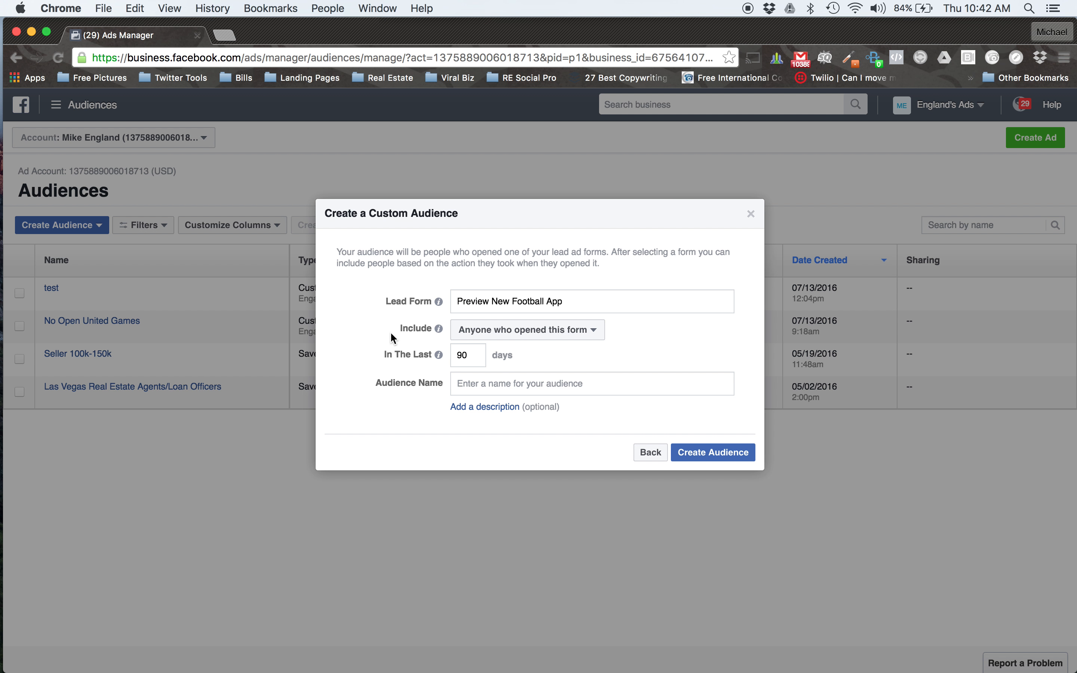
left_click(563, 337)
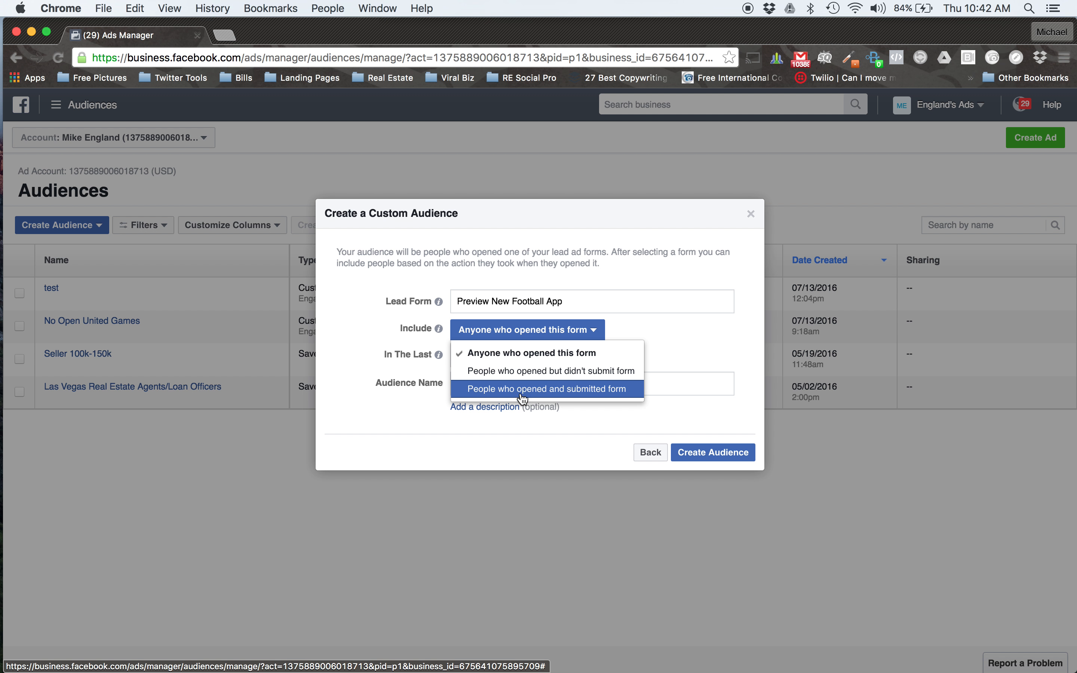
left_click(512, 379)
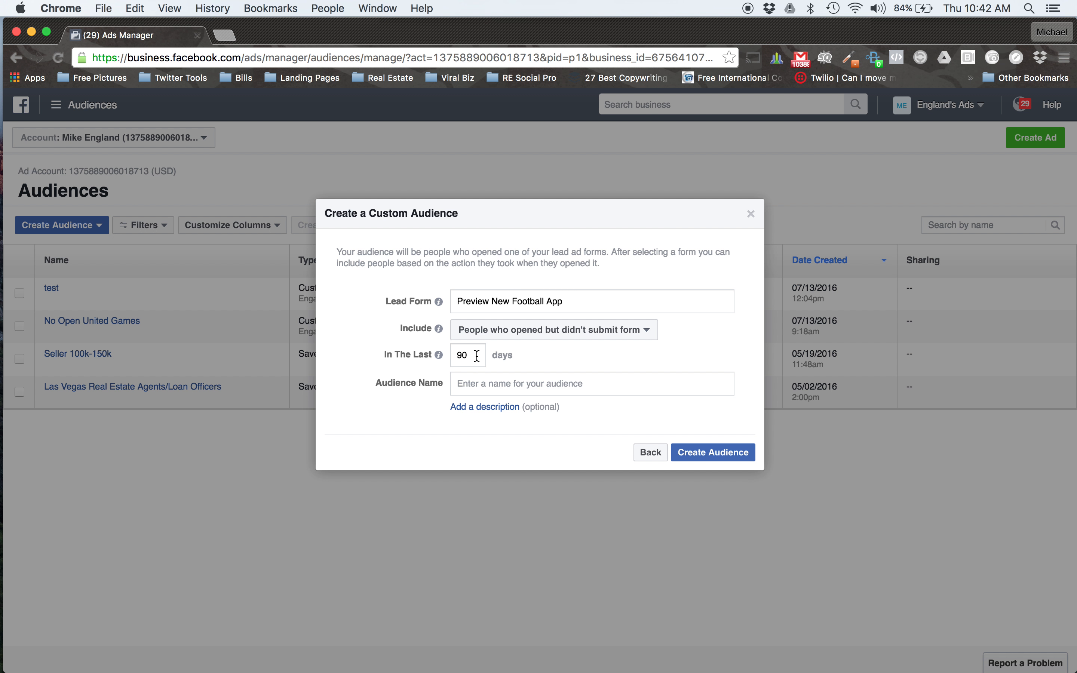
Name the lead ad audience "Test 2 Football", create it without a description, and finish without creating an ad or expanding it.
mouse_move(439, 358)
left_click(530, 391)
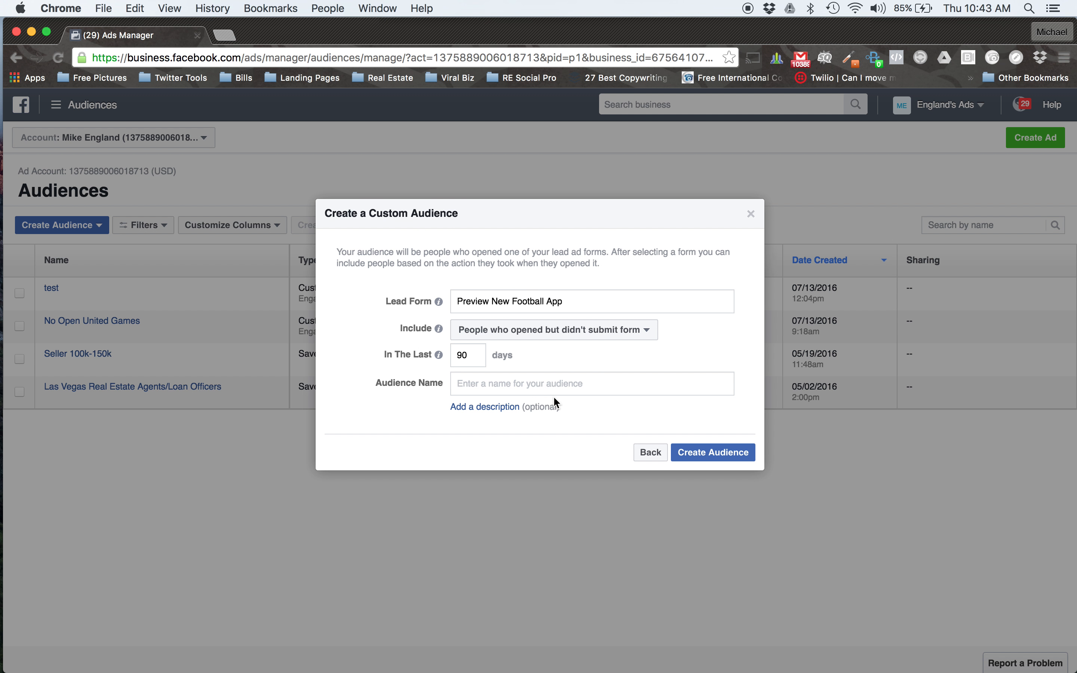
type("Test 2 Foo")
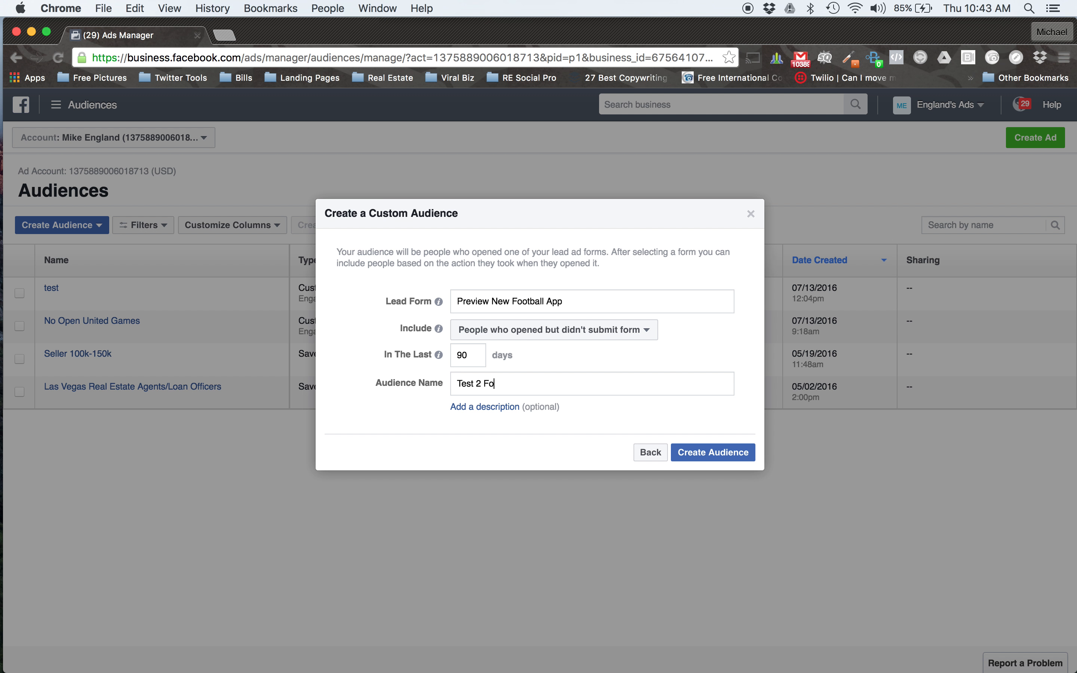
key("BackSpace")
type("otball")
left_click(485, 407)
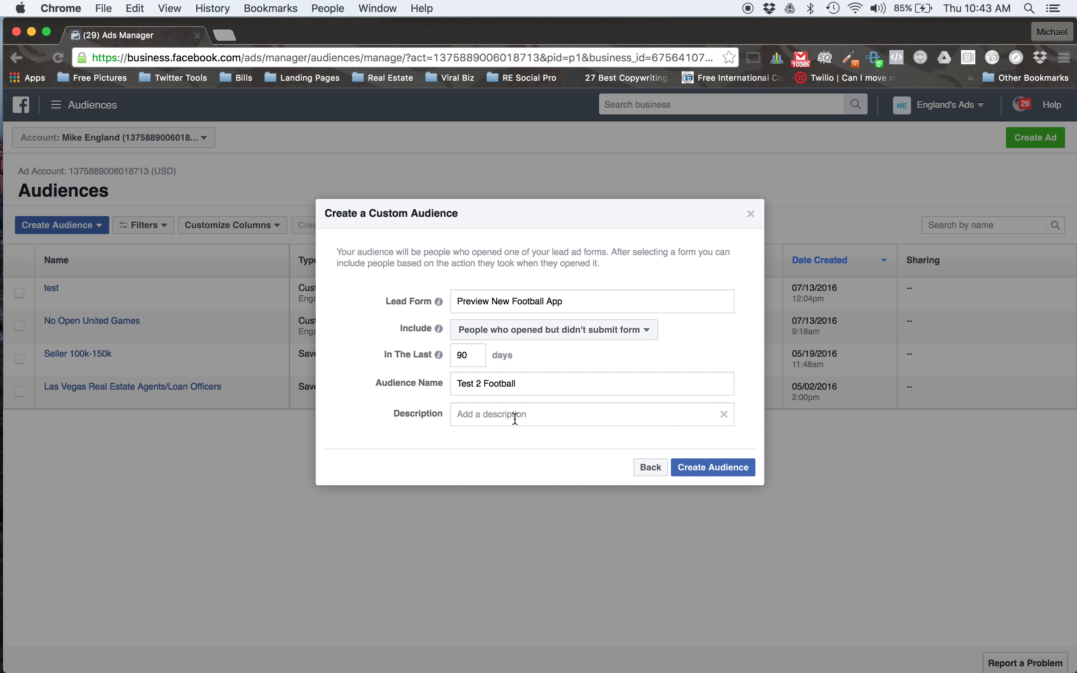
left_click(717, 466)
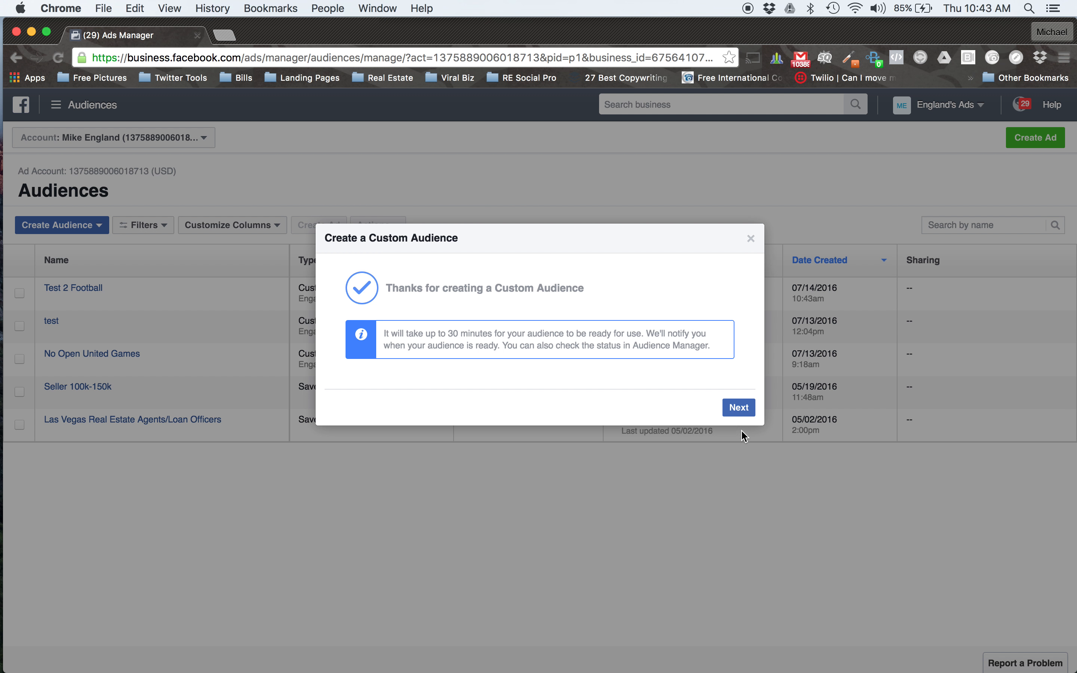
left_click(742, 409)
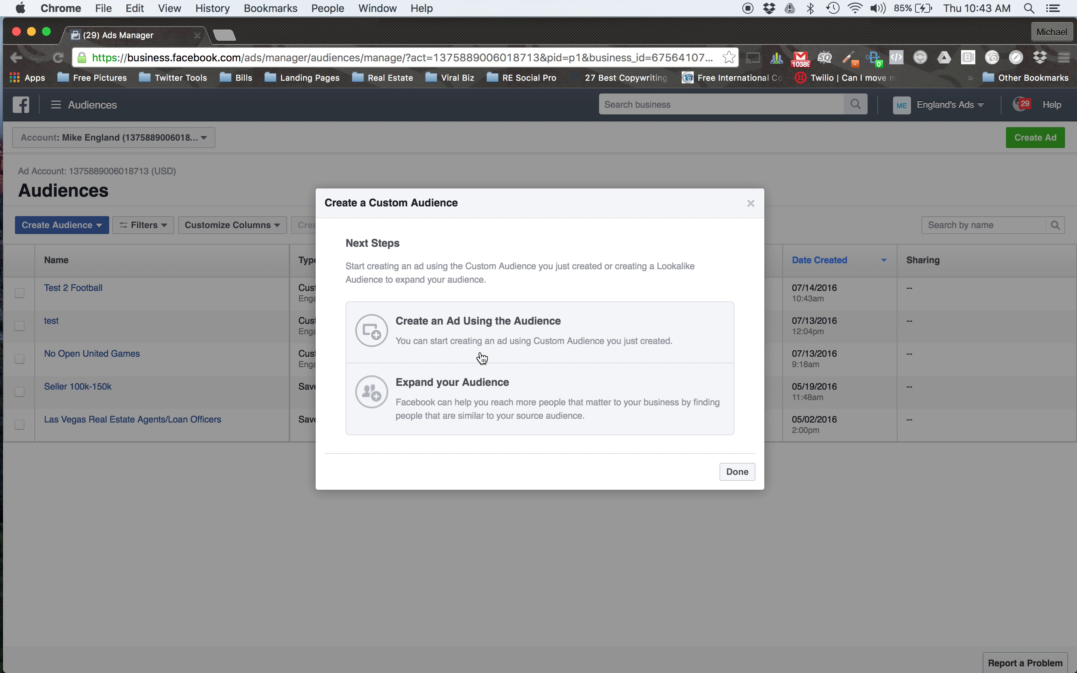
left_click(741, 480)
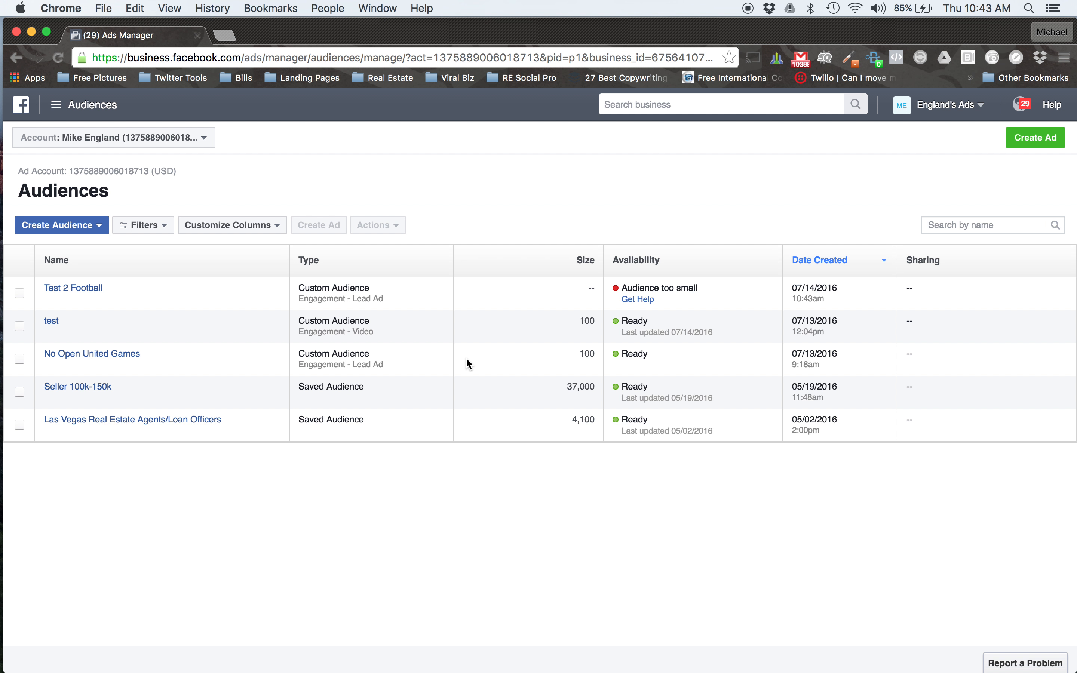
Start a video engagement custom audience of people who viewed at least 50% of your video.
left_click(101, 227)
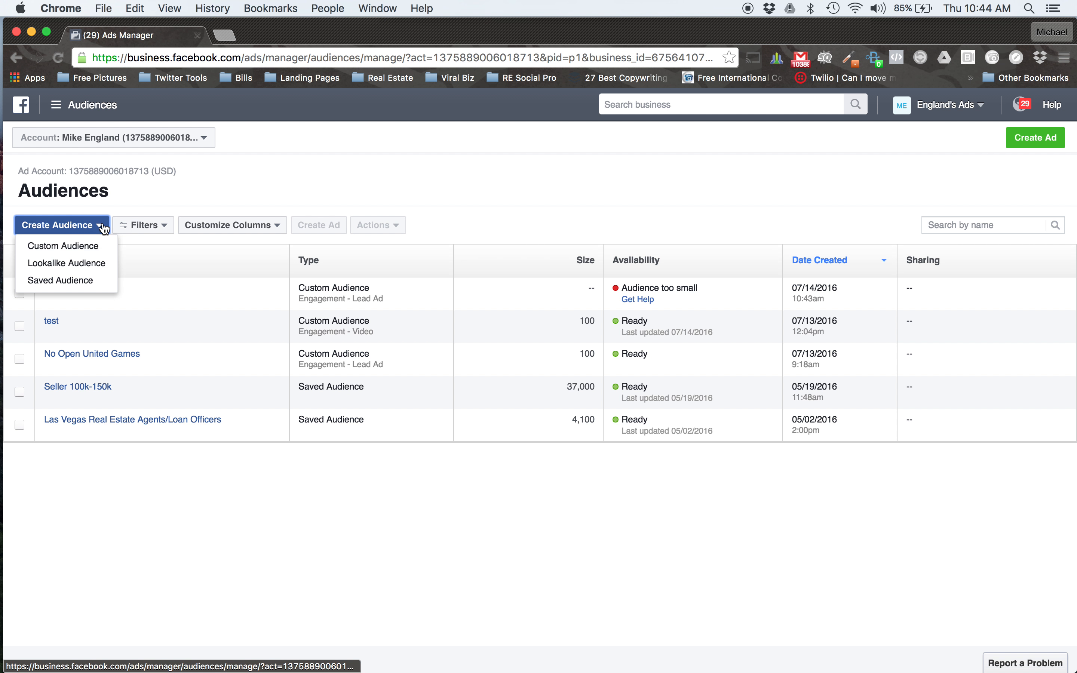
left_click(76, 245)
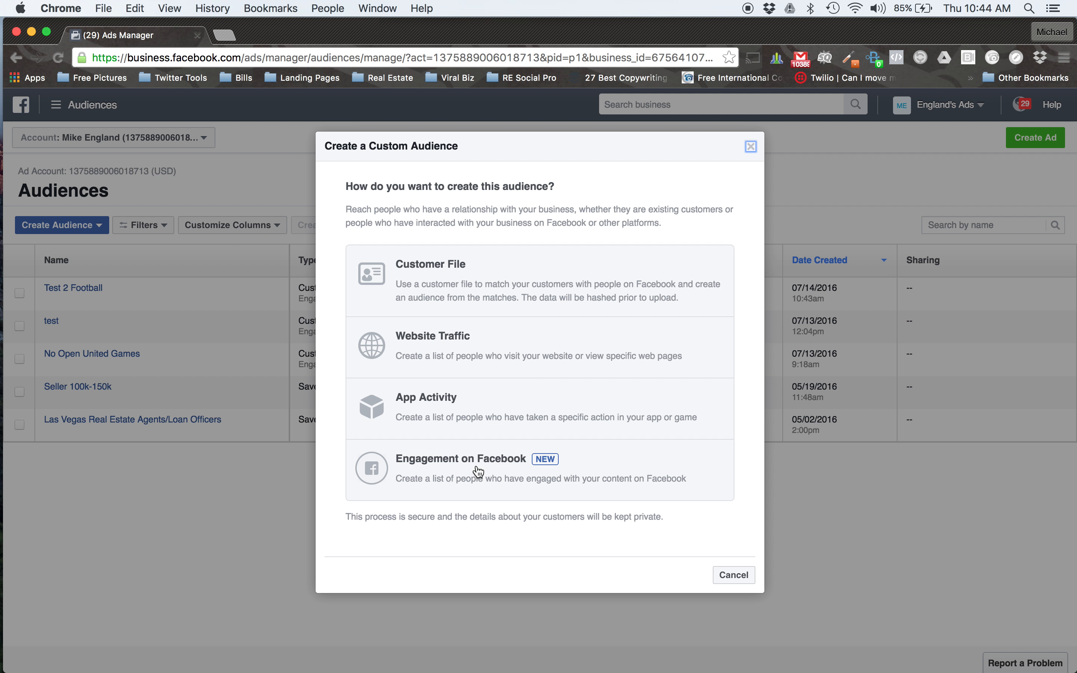
left_click(448, 480)
left_click(434, 333)
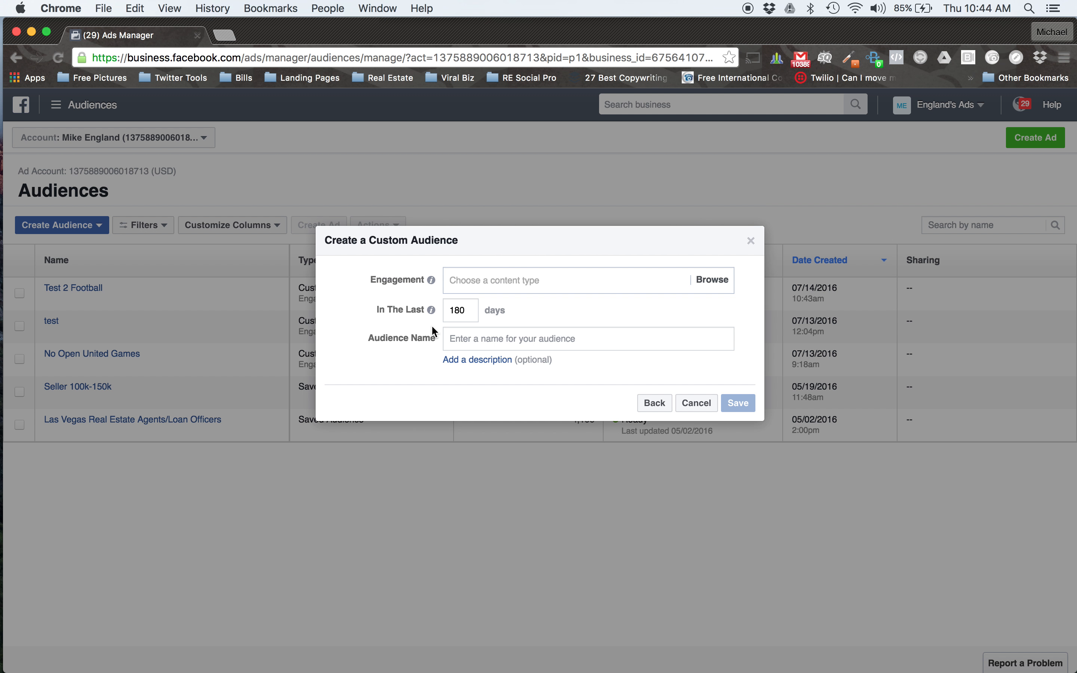
left_click(504, 281)
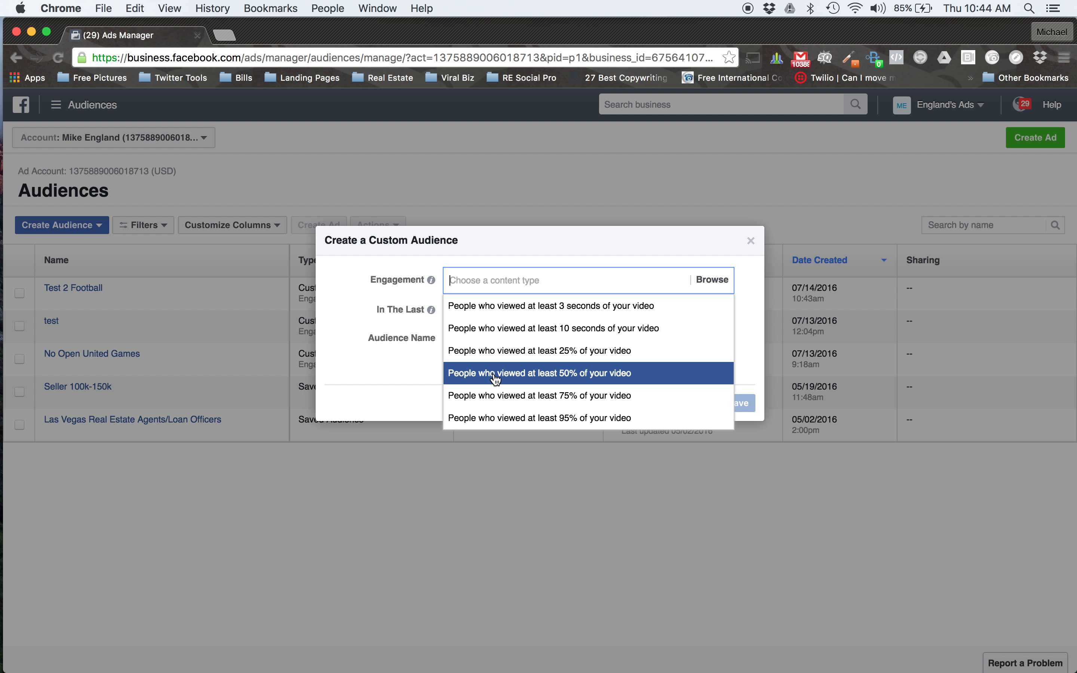
left_click(510, 378)
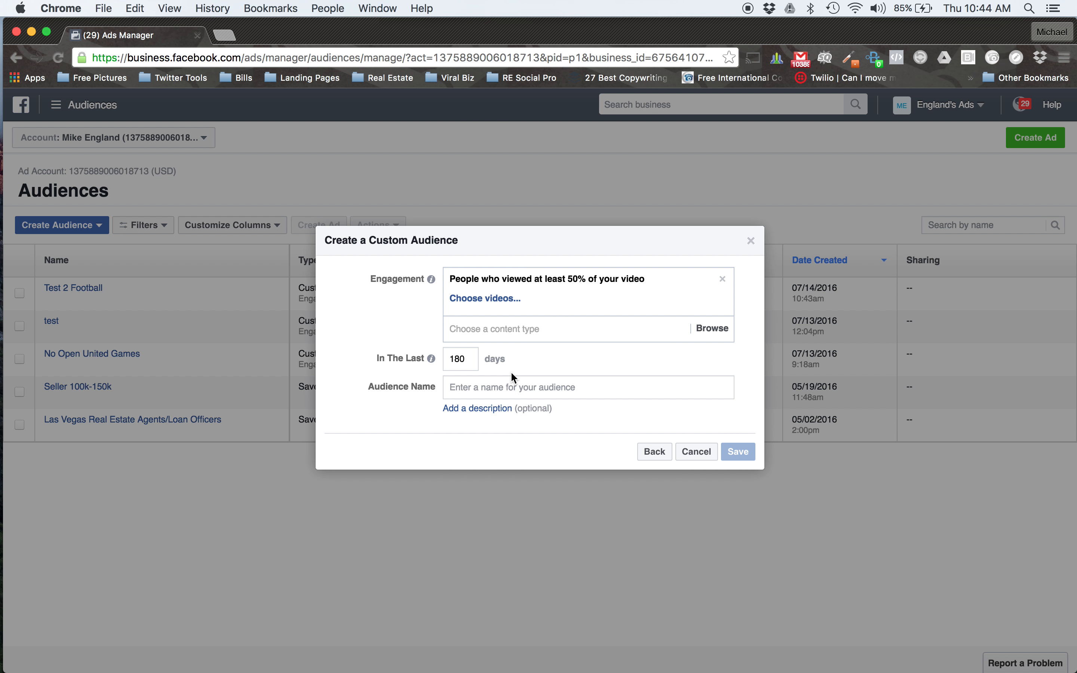
Open the video selection and switch to the page under England's Ads by searching for its owner's first name.
left_click(500, 300)
left_click(312, 189)
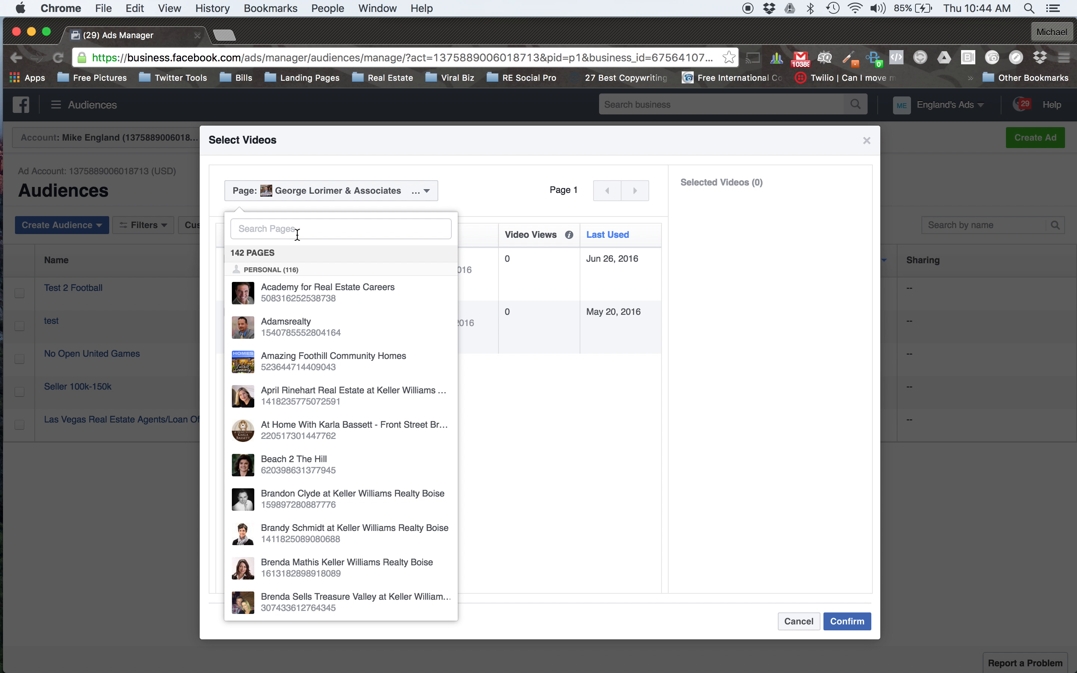
type("dan")
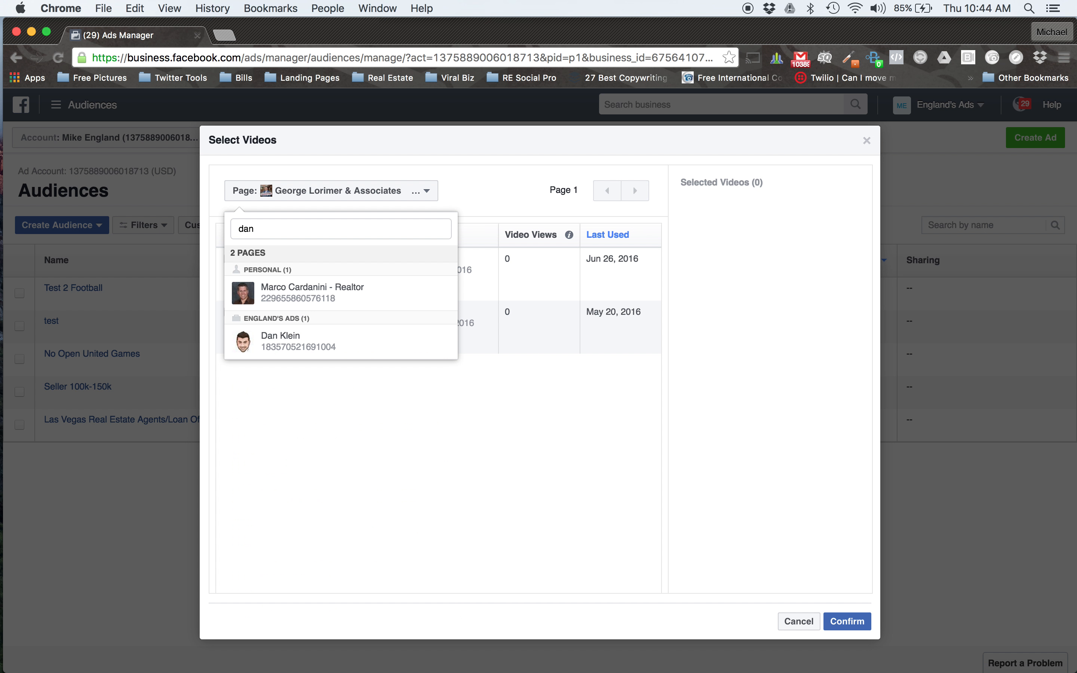
left_click(310, 339)
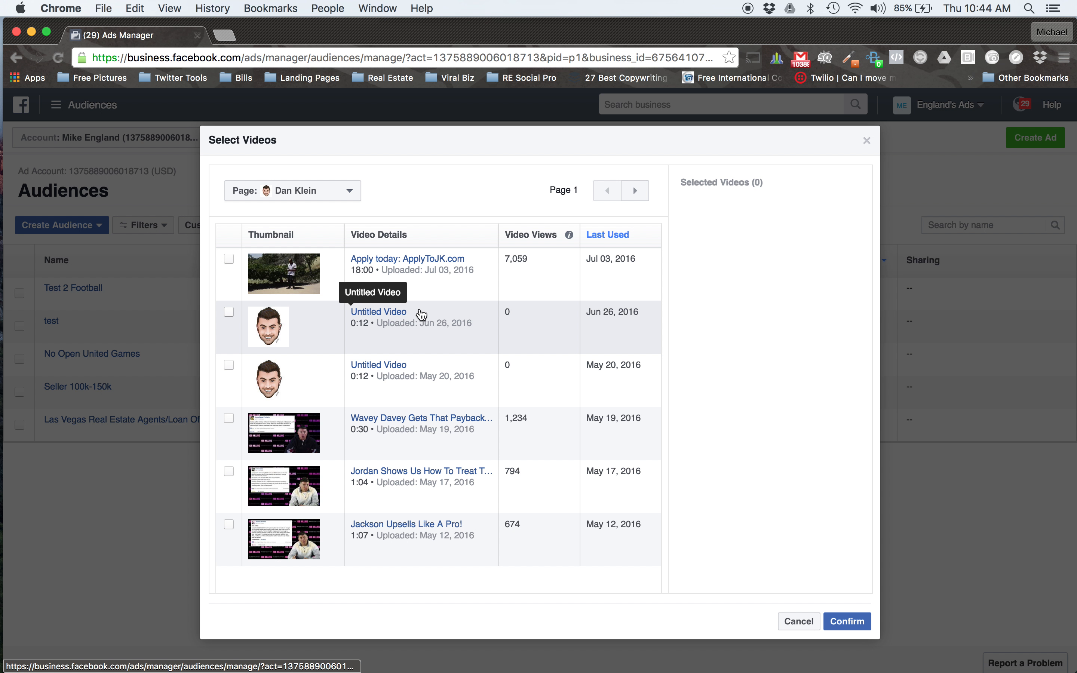
Find the video "1:30 on a Friday Afternoon" on page 6 of the video list and confirm it as the audience source.
left_click(644, 197)
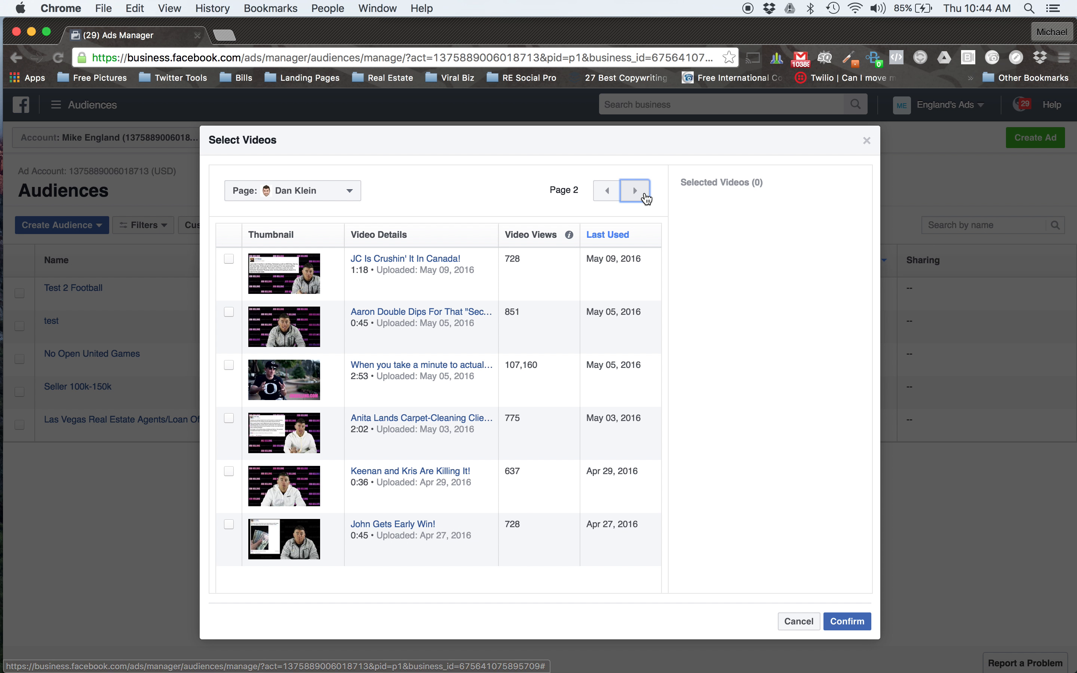
left_click(646, 198)
left_click(647, 198)
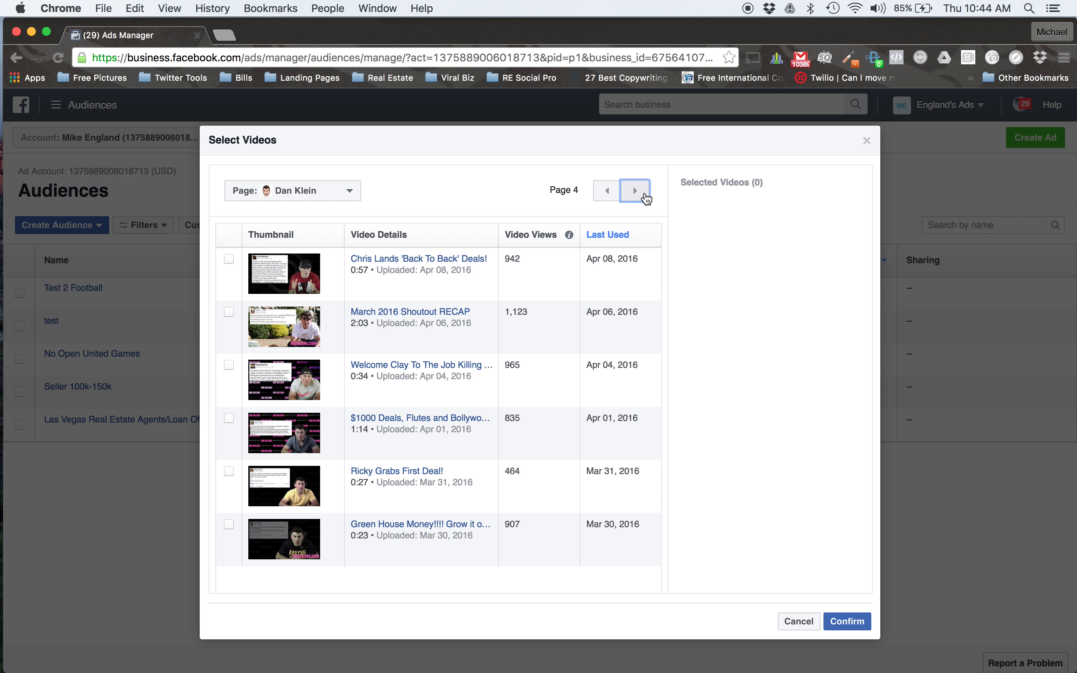
left_click(647, 198)
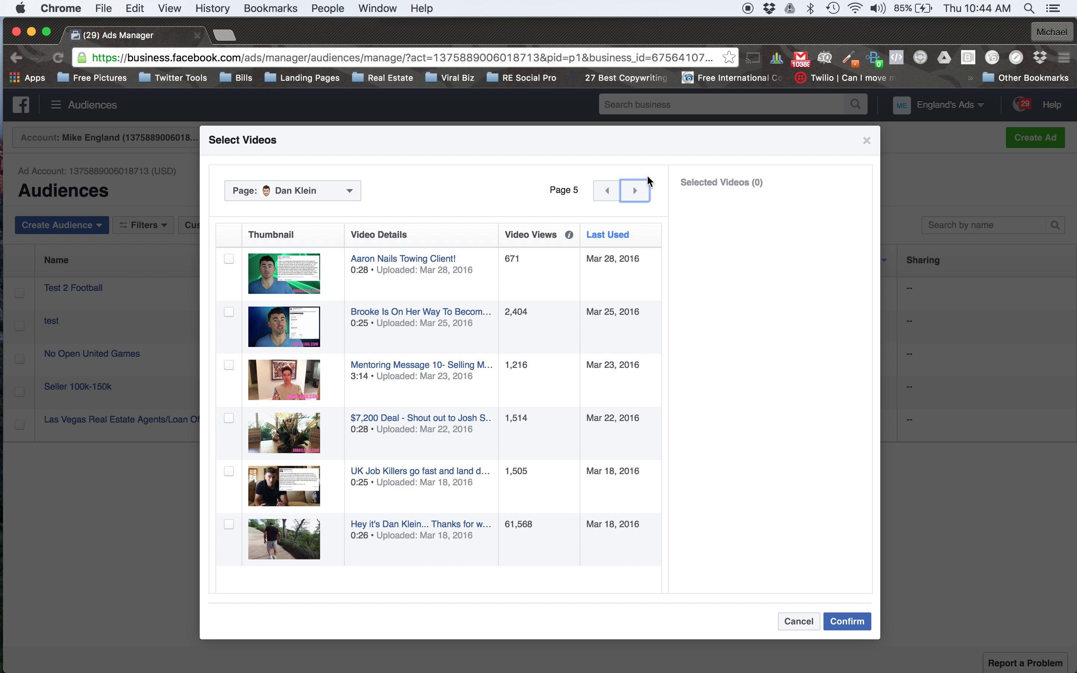
left_click(643, 194)
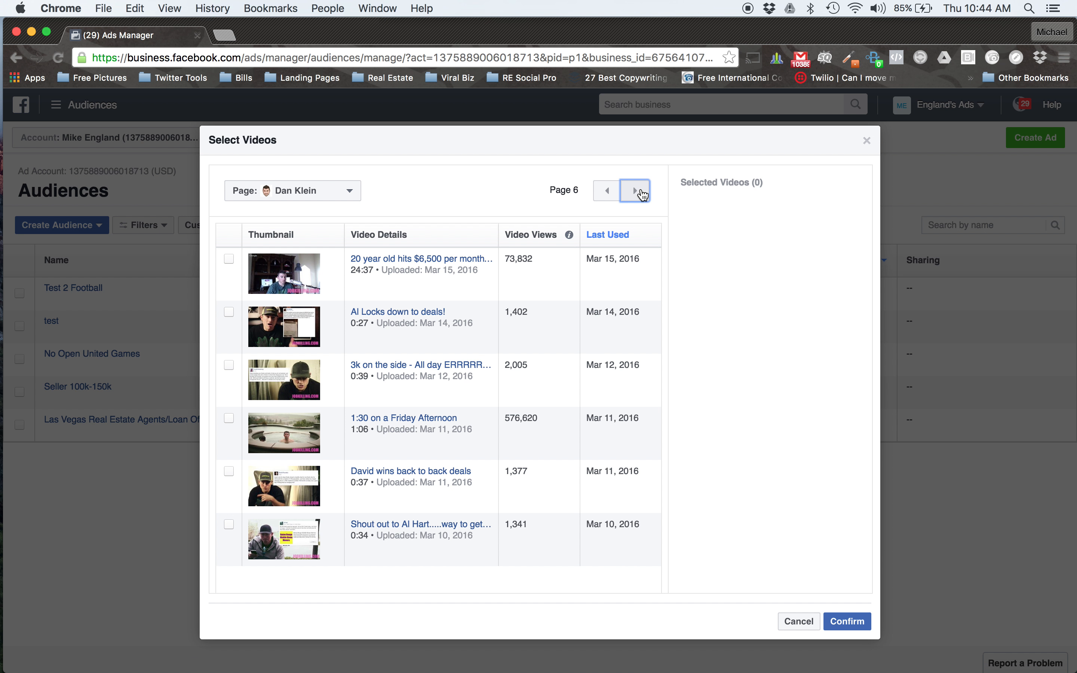
left_click(644, 195)
left_click(607, 192)
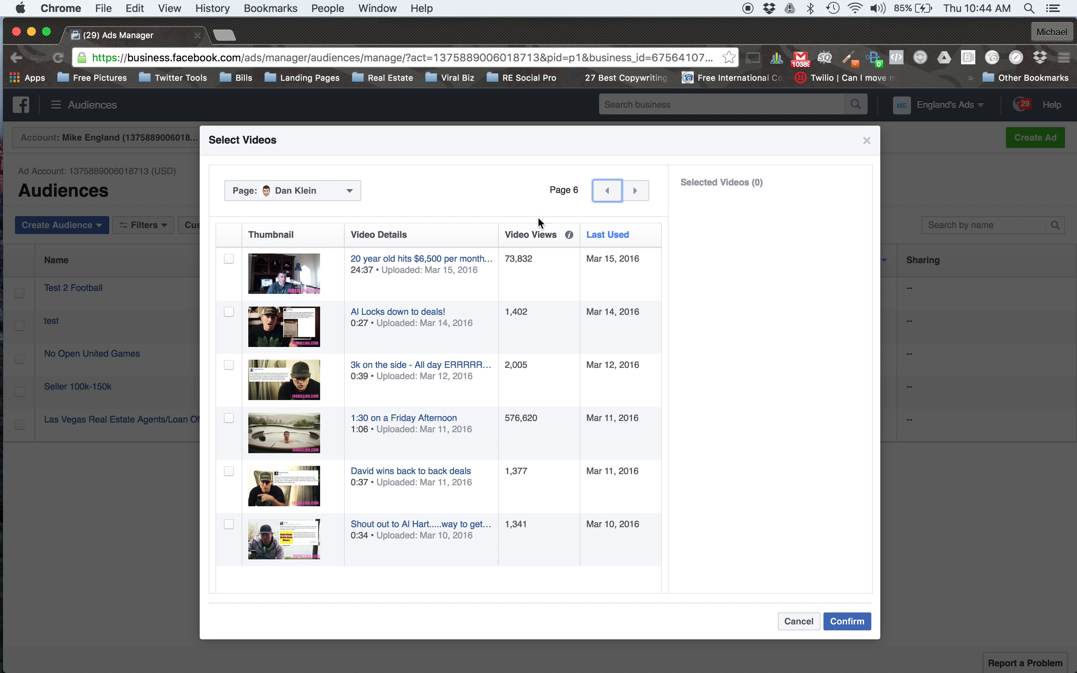
left_click(229, 418)
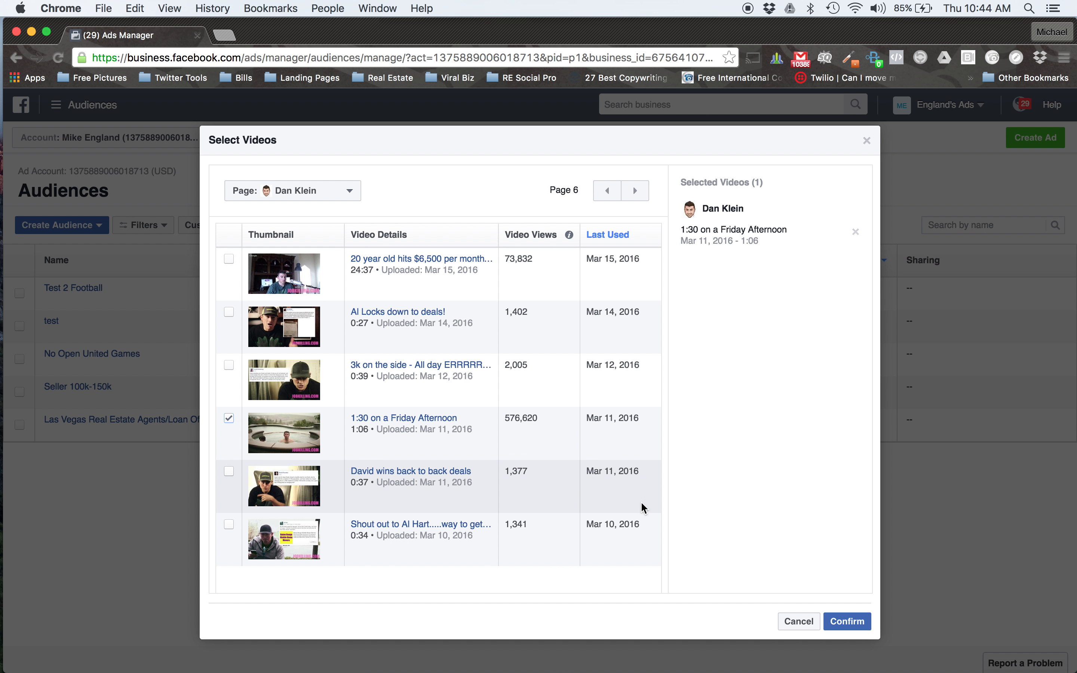
left_click(847, 624)
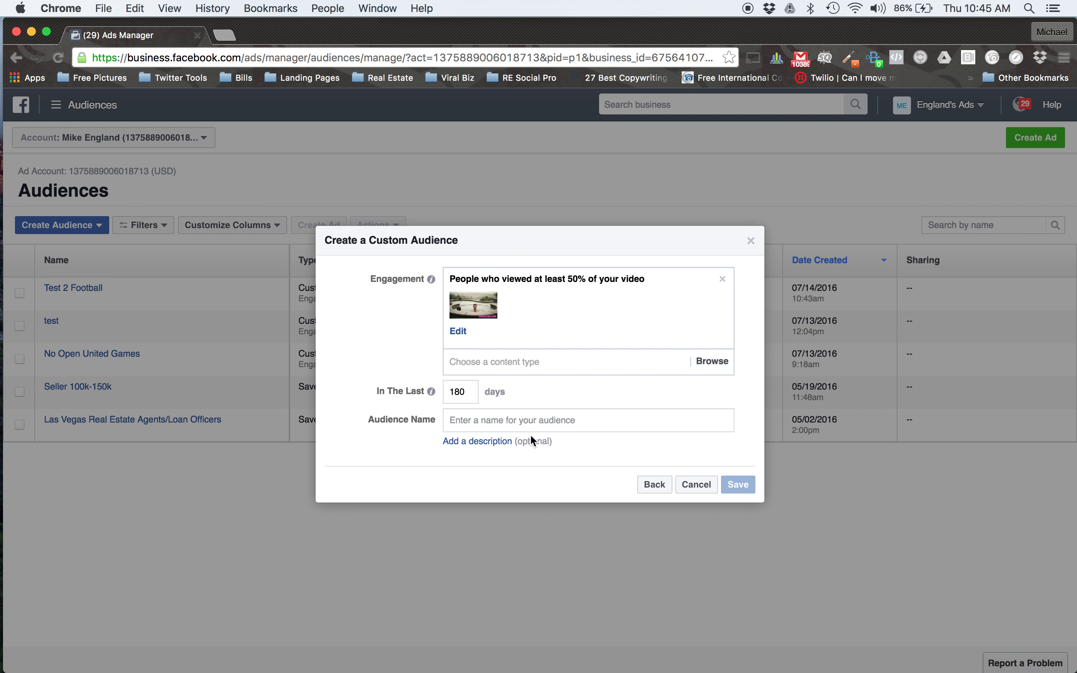
Name the video audience with the page owner's first name followed by "Pool Video", save it, and finish without further actions.
left_click(524, 420)
type("D")
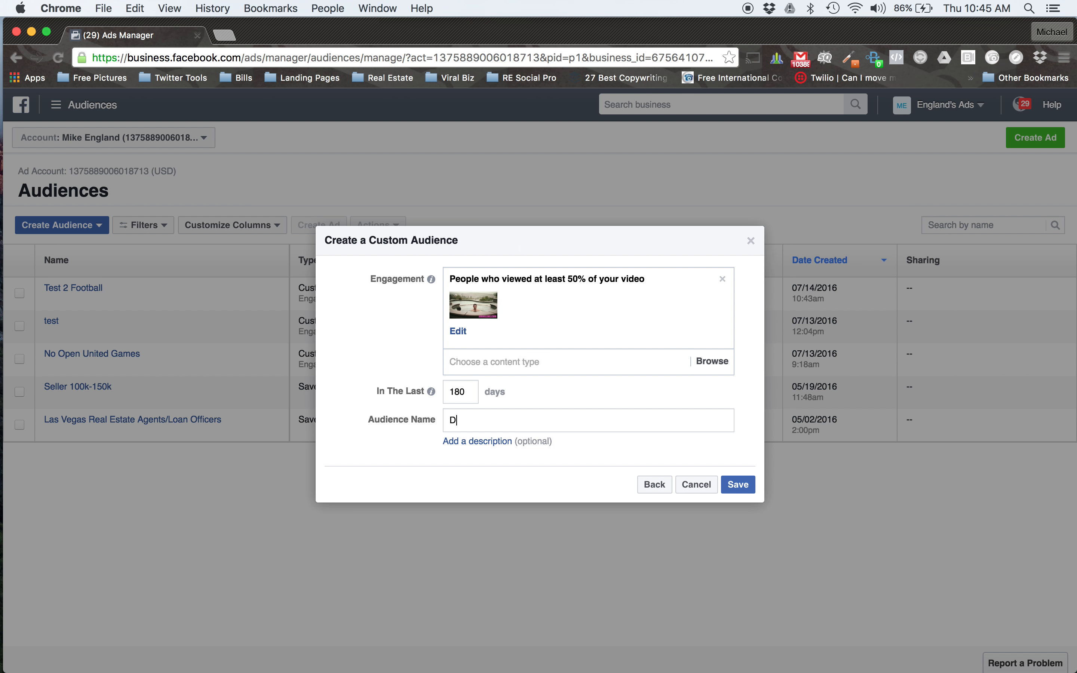
type("an Pool Video")
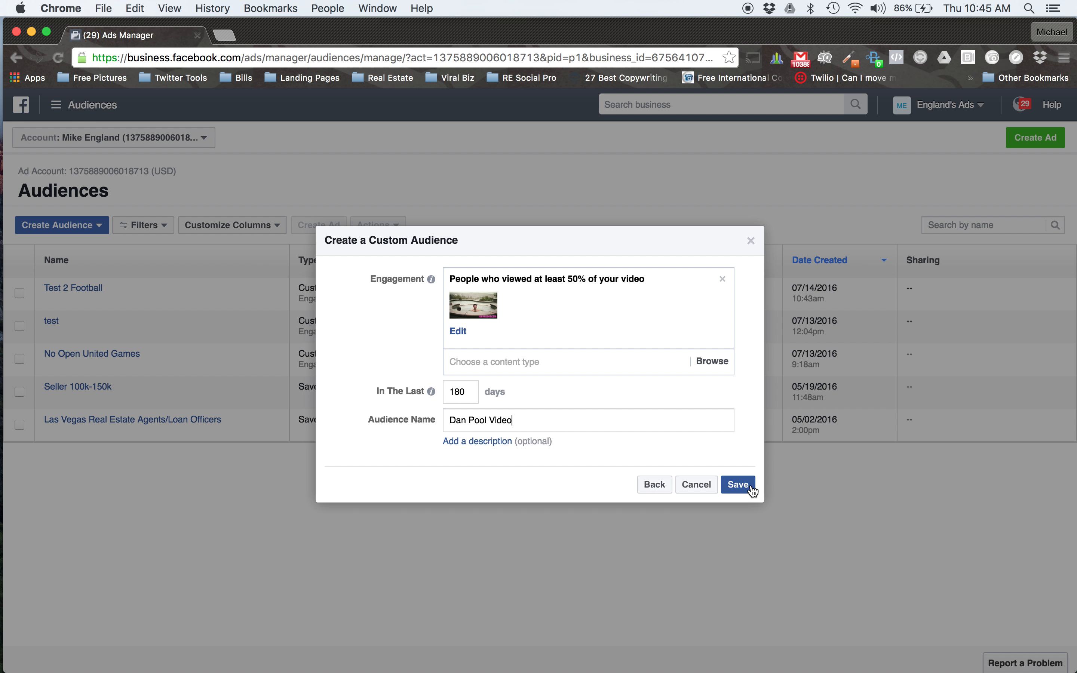
left_click(738, 487)
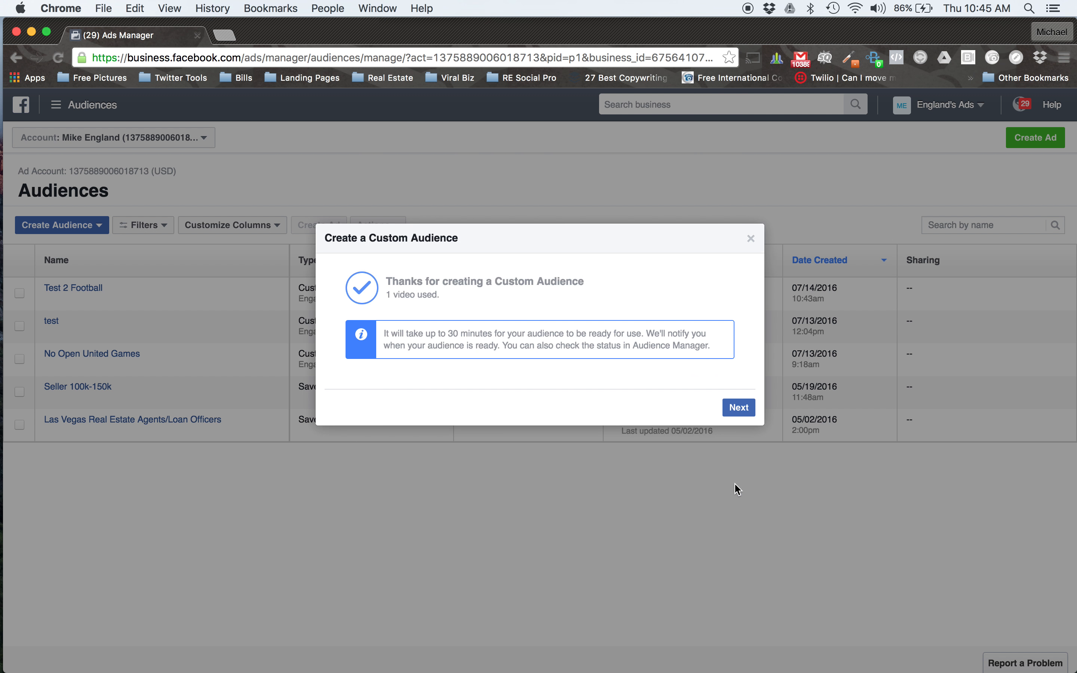
left_click(751, 411)
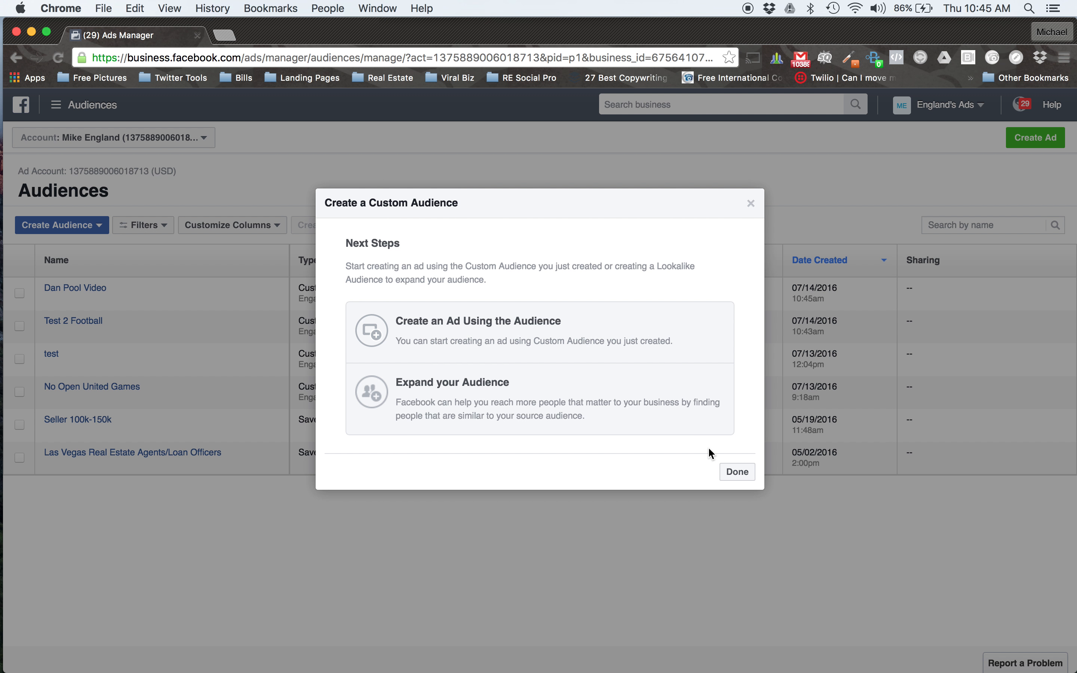
left_click(739, 471)
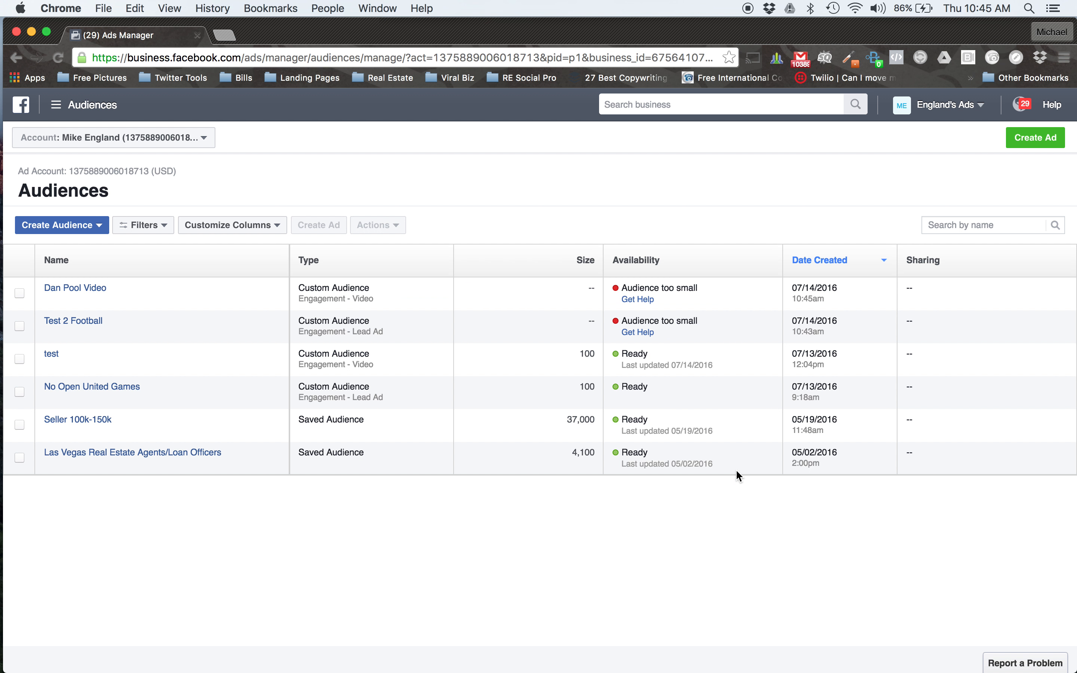